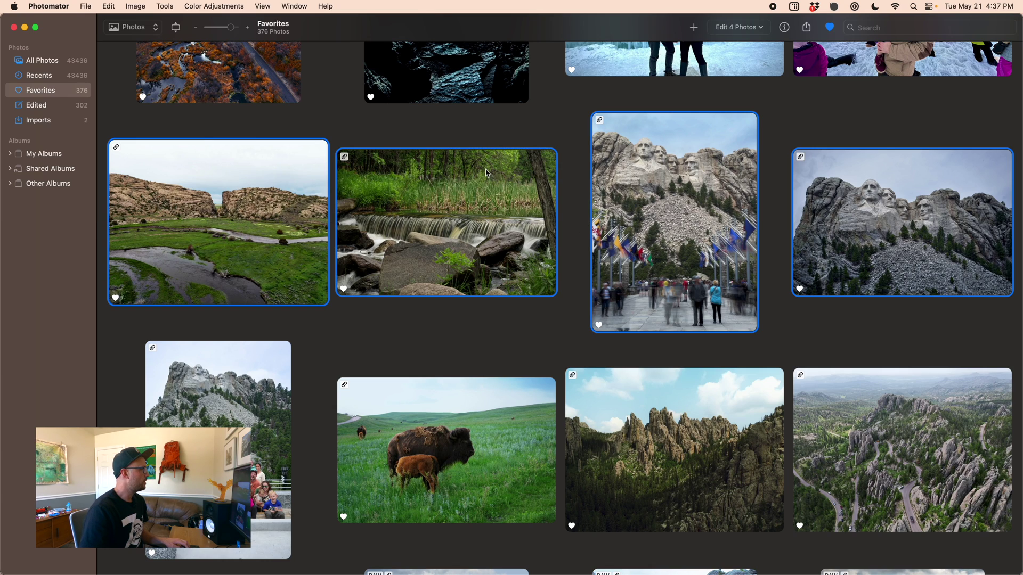
- Export the four selected photos as JPEG at 100% quality, trying Custom size before settling on Original
{"action": "left_click", "coordinate": [84, 6]}
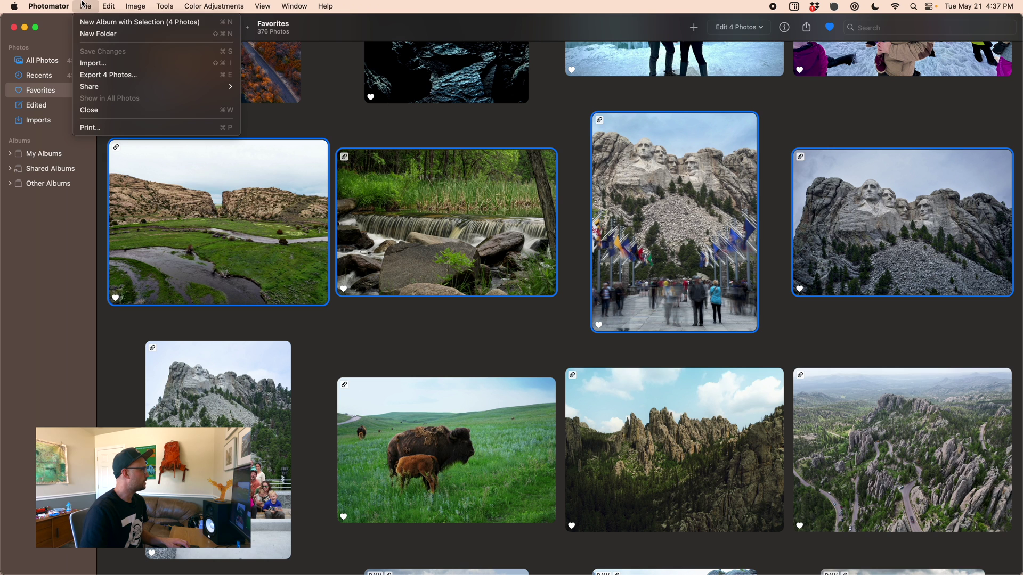
{"action": "left_click", "coordinate": [105, 76]}
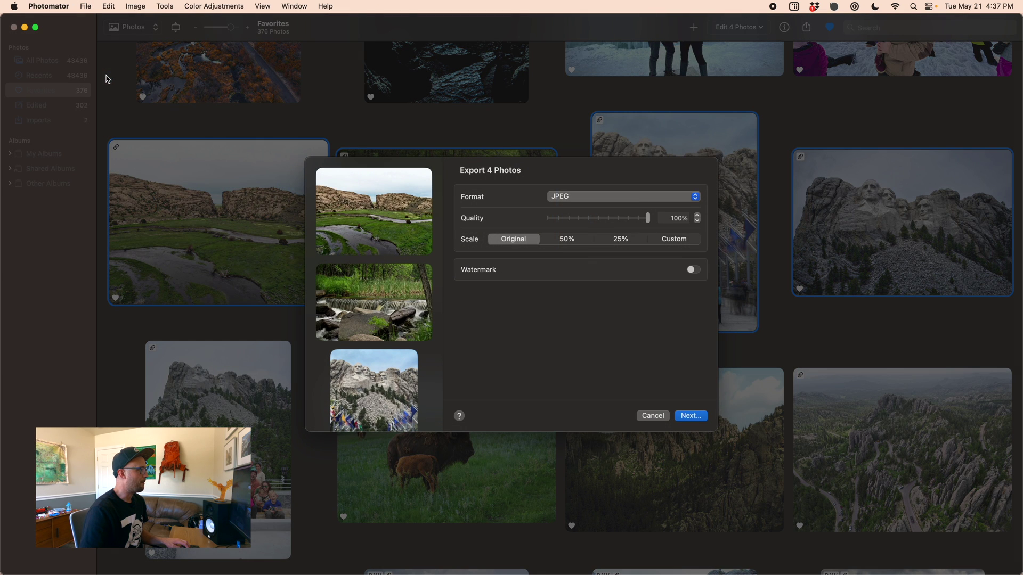
{"action": "left_click", "coordinate": [365, 211]}
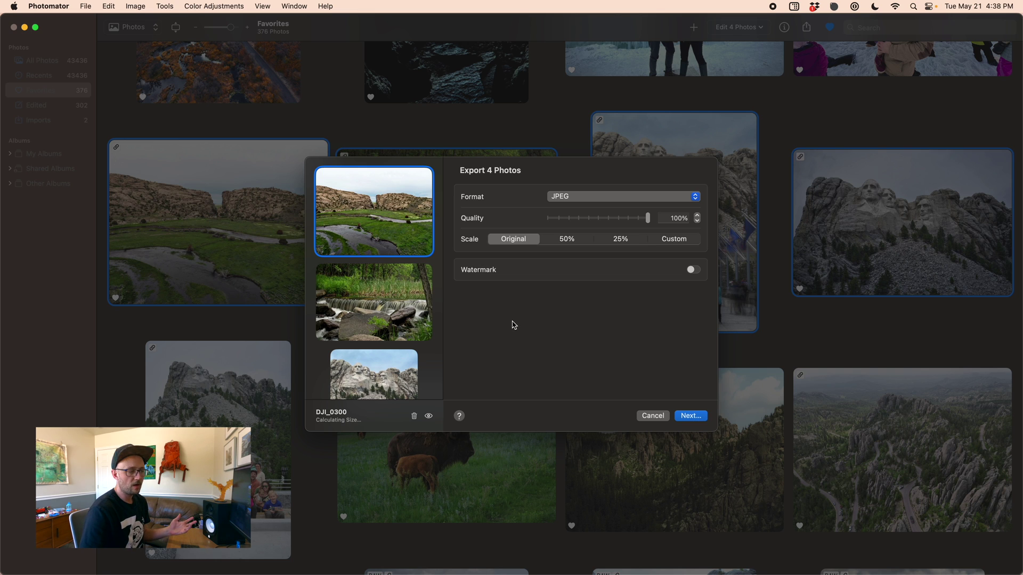
{"action": "left_click", "coordinate": [596, 199]}
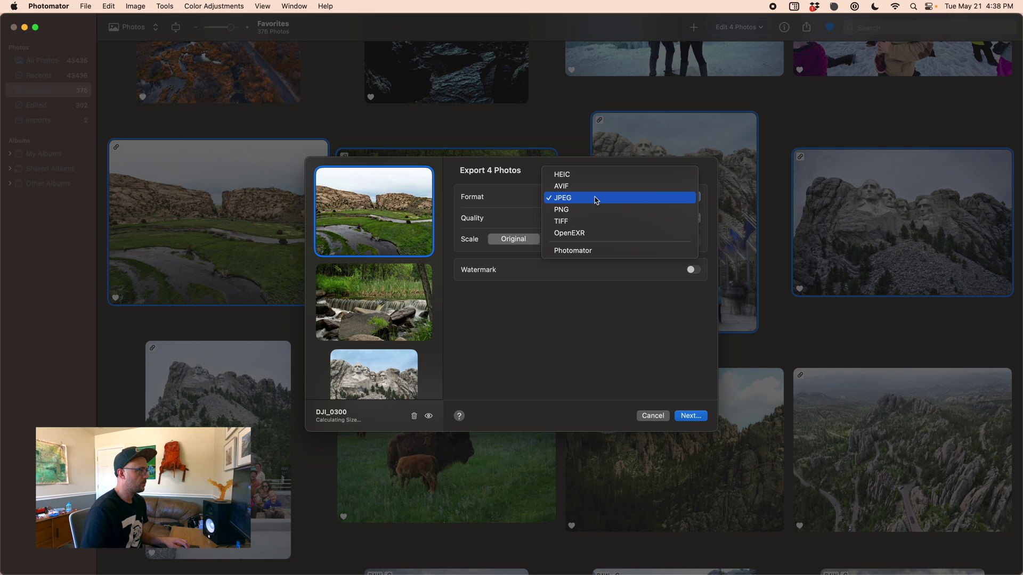
{"action": "left_click", "coordinate": [597, 199]}
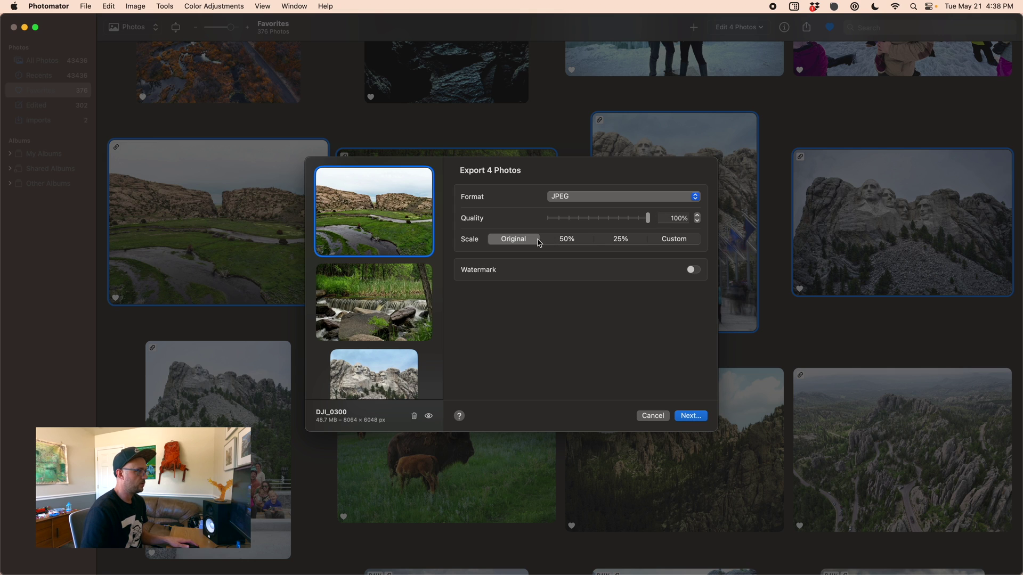
{"action": "left_click", "coordinate": [661, 241]}
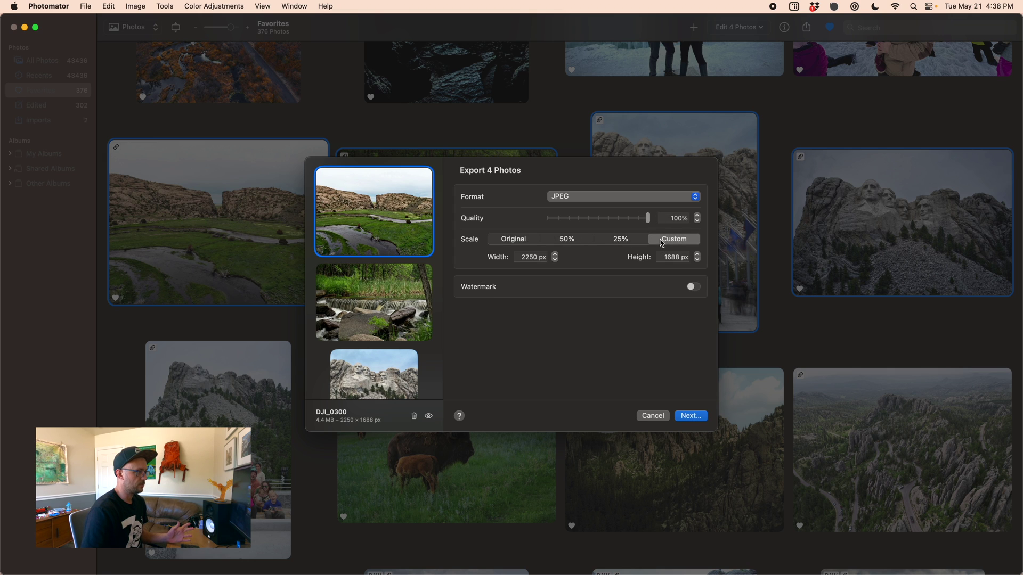
{"action": "left_click", "coordinate": [525, 243]}
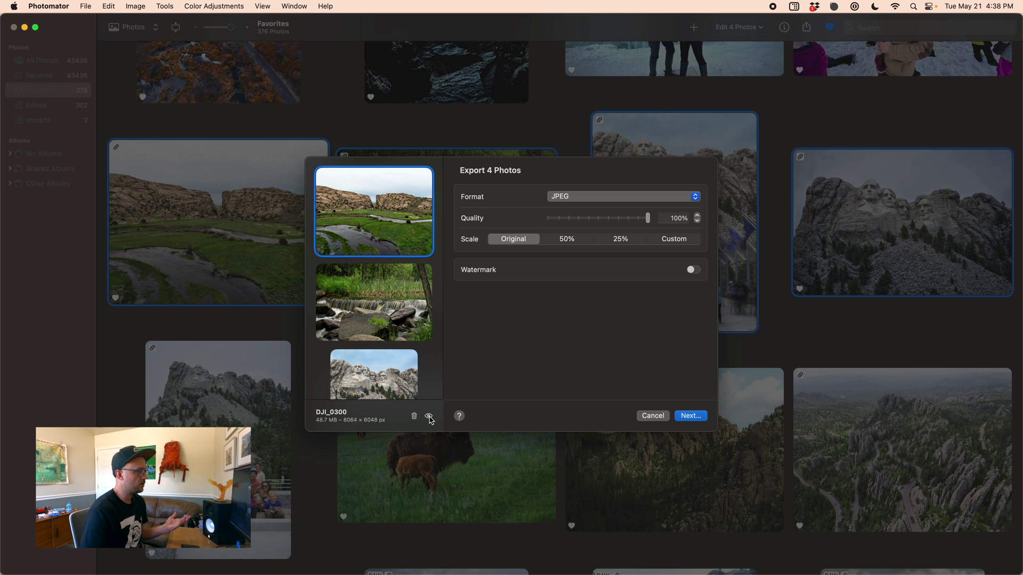
- Review the DJI_0300 river canyon JPEG export preview, then close it
{"action": "left_click", "coordinate": [430, 418]}
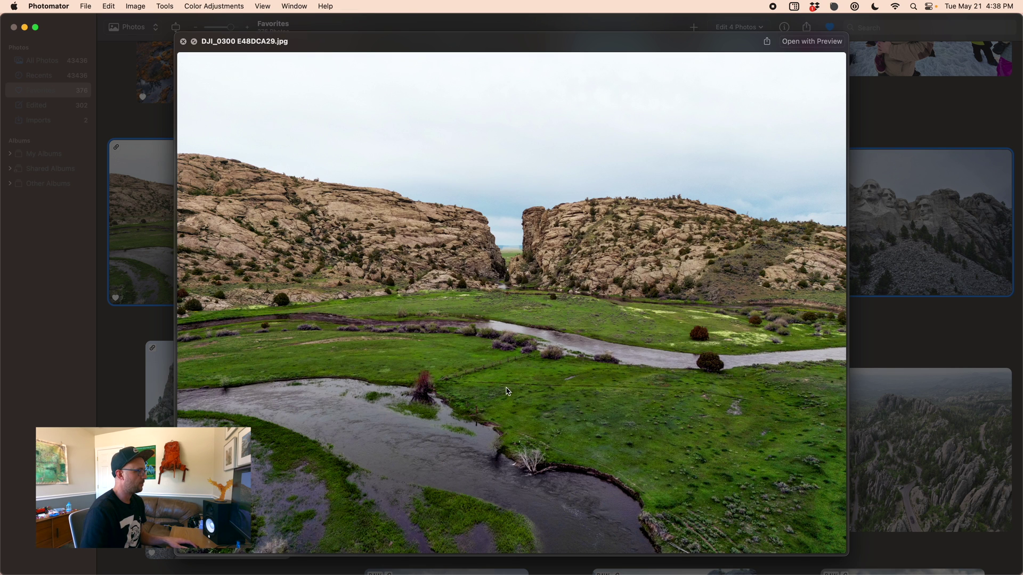
{"action": "left_click", "coordinate": [184, 42]}
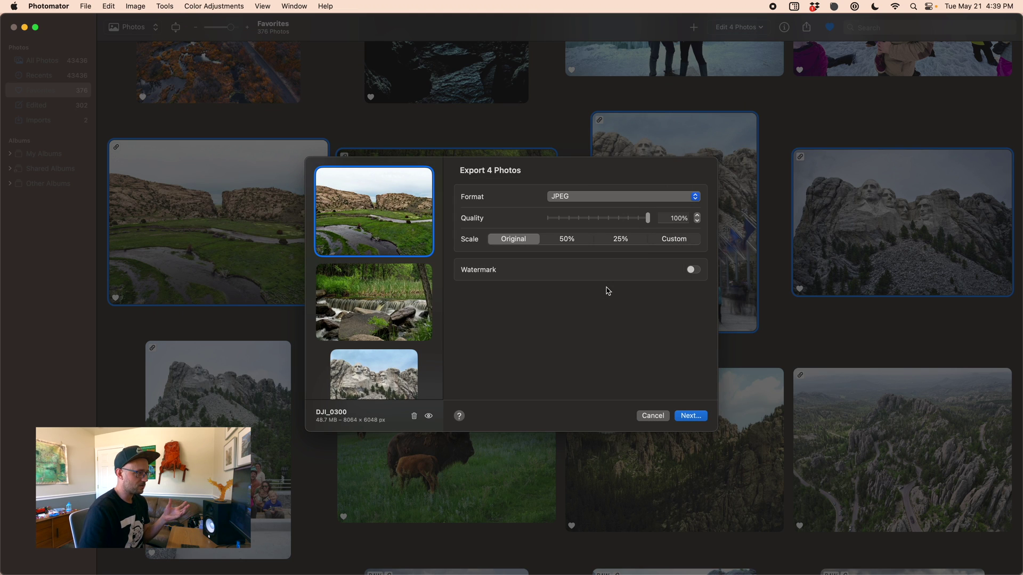
- Enable the text watermark and replace its text with the creator's handle
{"action": "left_click", "coordinate": [692, 270]}
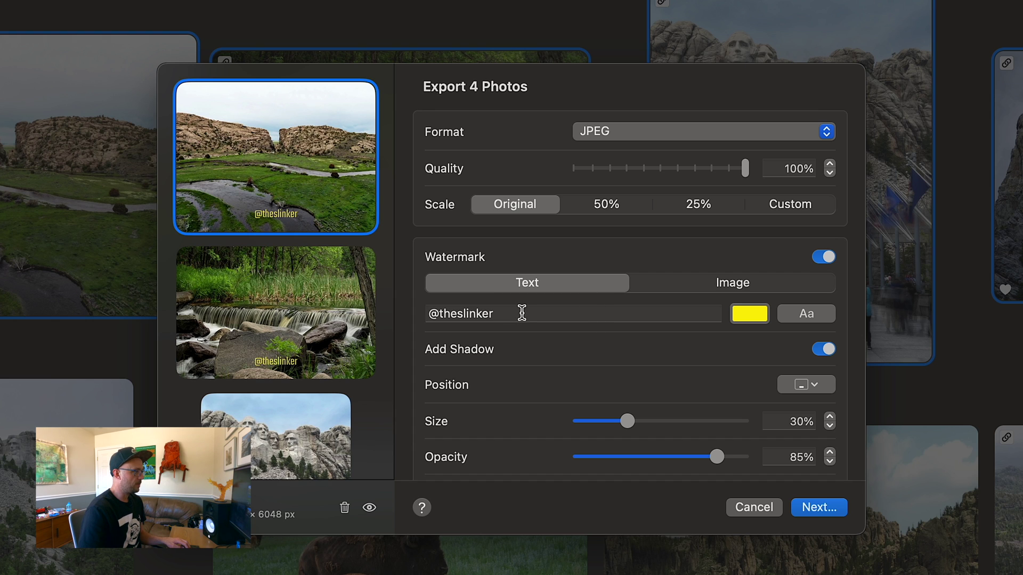
{"action": "left_click_drag", "start_coordinate": [522, 313], "coordinate": [425, 314]}
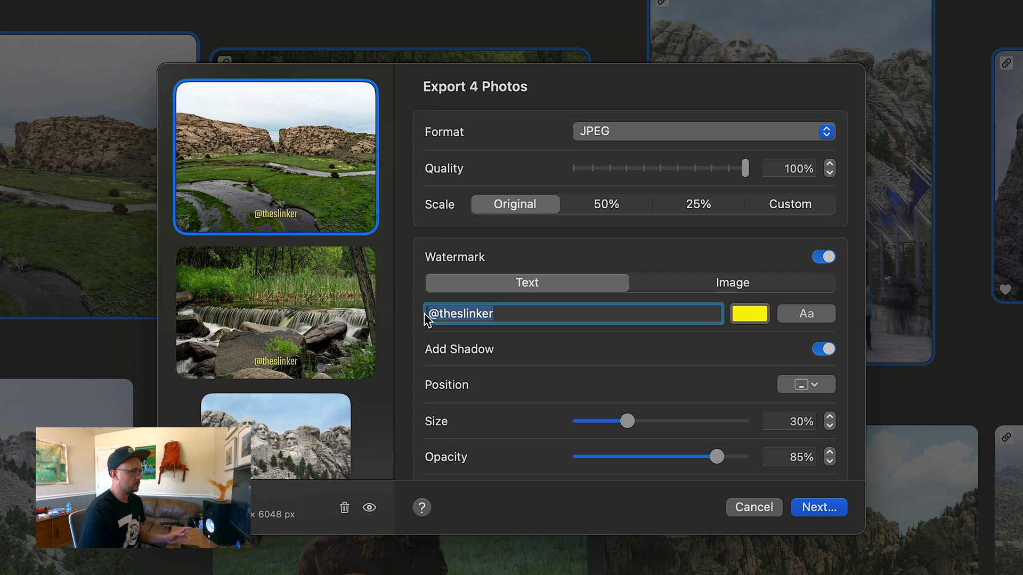
{"action": "type", "text": "water"}
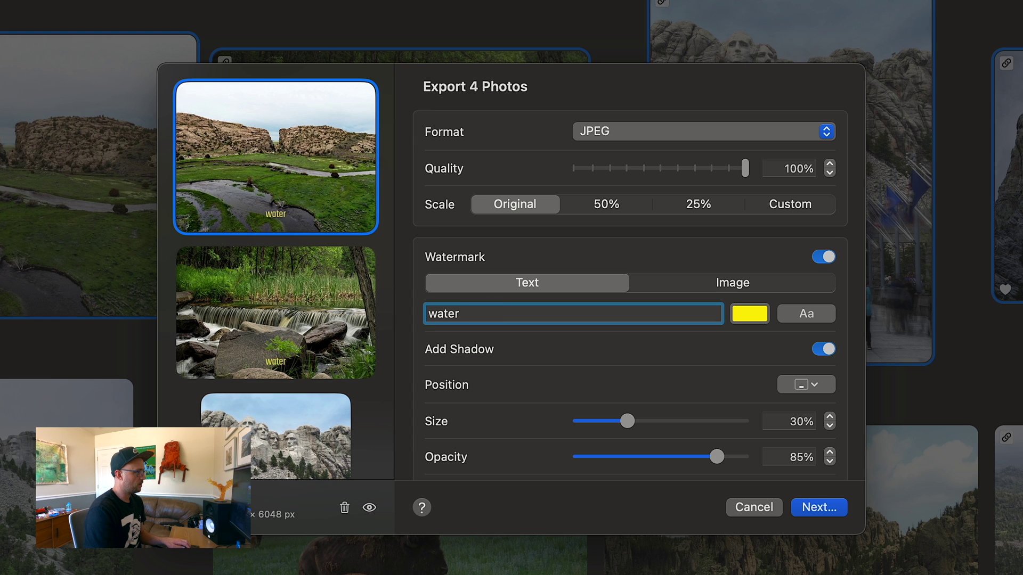
{"action": "type", "text": "mark"}
{"action": "key", "text": "super+a"}
{"action": "type", "text": "@ths"}
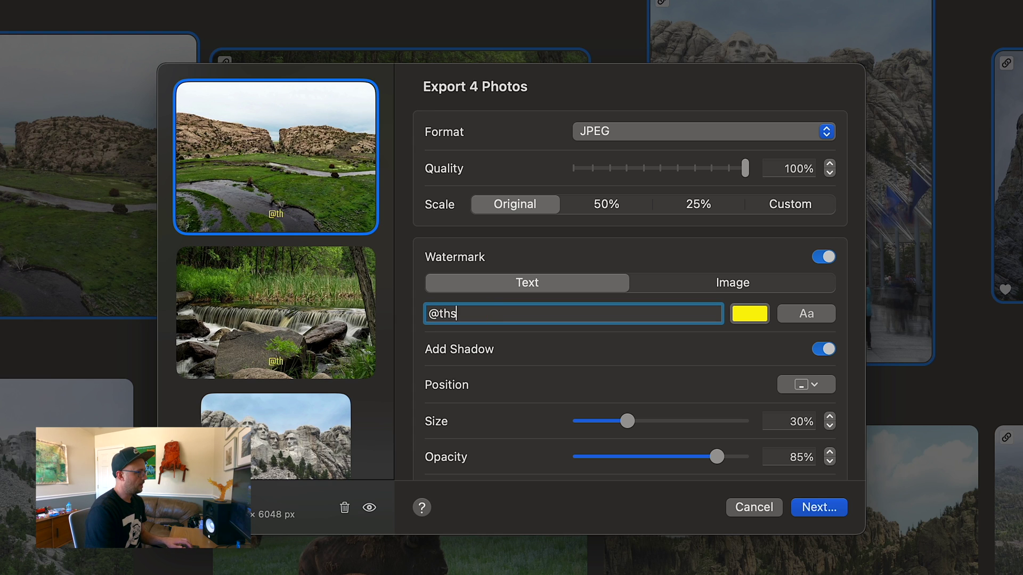
{"action": "key", "text": "BackSpace"}
{"action": "type", "text": "eslinker"}
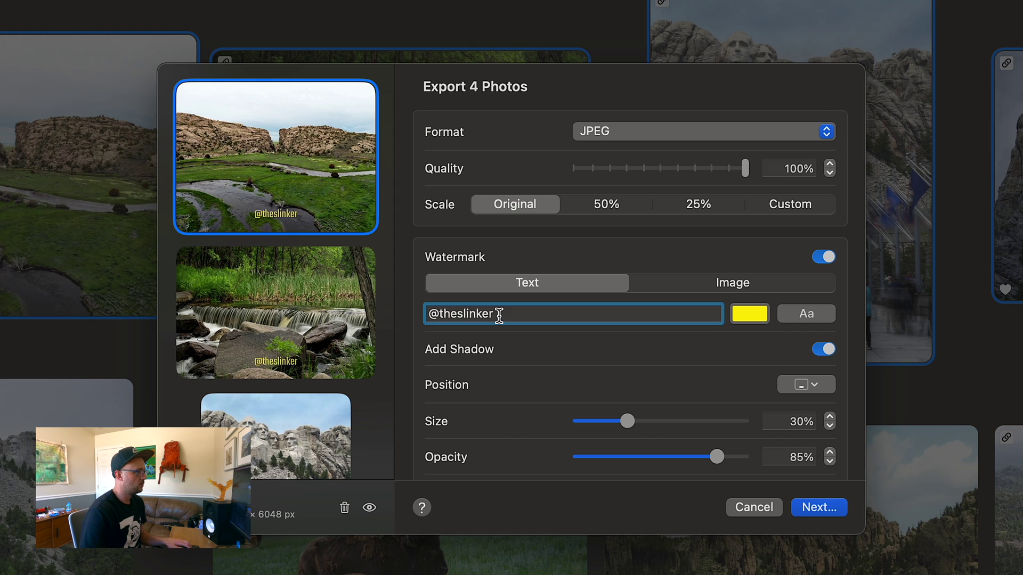
- Set the watermark typeface to Toxic Fill and turn off its shadow
{"action": "left_click", "coordinate": [804, 315]}
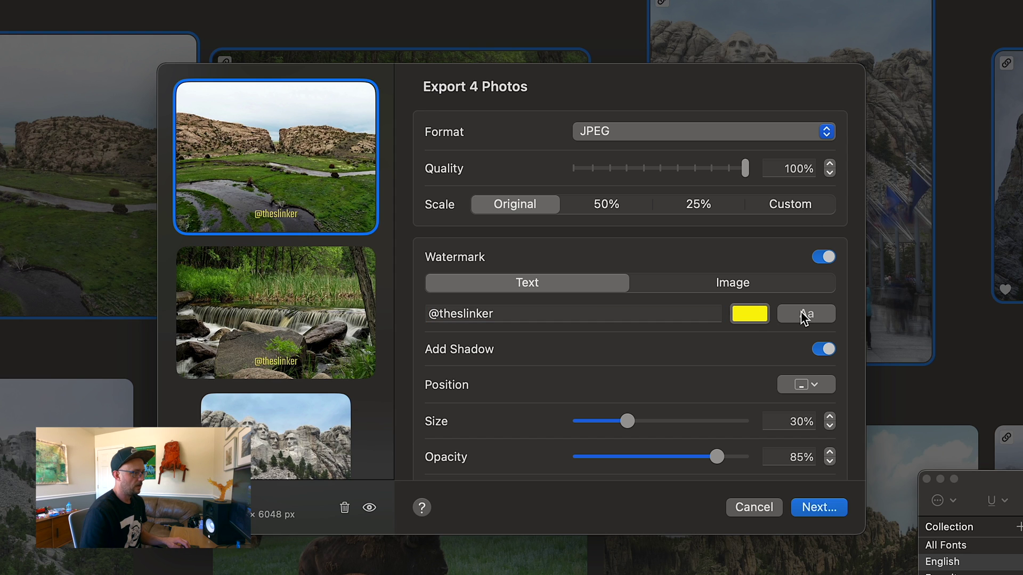
{"action": "left_click_drag", "start_coordinate": [959, 482], "coordinate": [853, 301]}
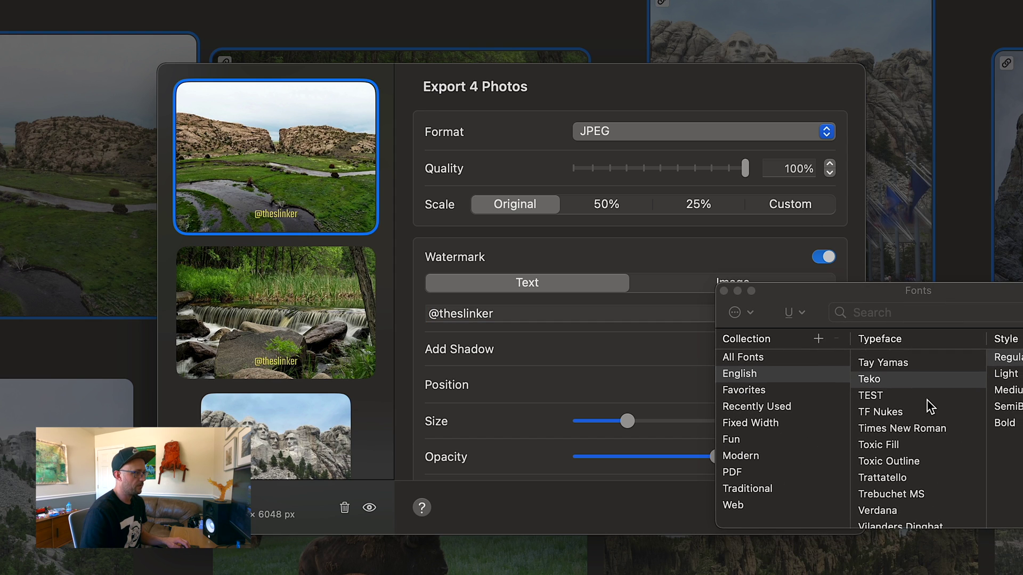
{"action": "left_click", "coordinate": [910, 447]}
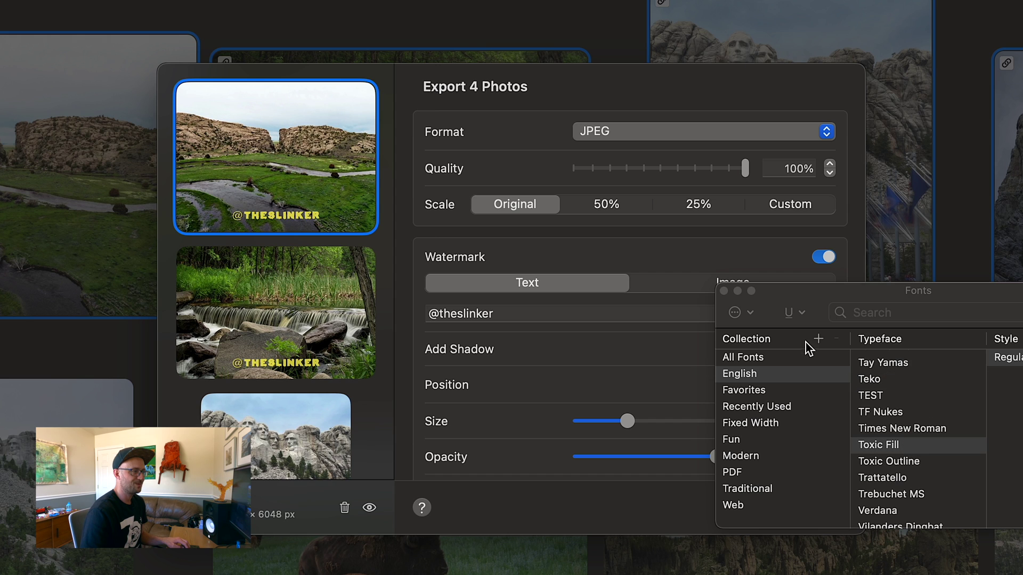
{"action": "left_click", "coordinate": [723, 291]}
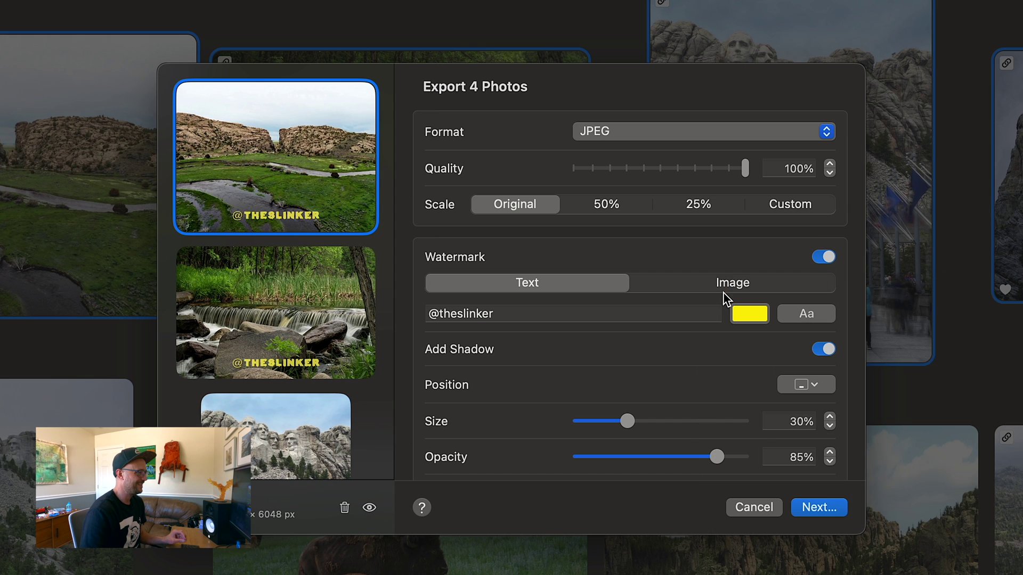
{"action": "left_click", "coordinate": [823, 350]}
- Restore the watermark shadow and review the IMG_3358 Mount Rushmore export preview
{"action": "left_click", "coordinate": [825, 354]}
{"action": "scroll", "coordinate": [280, 337], "scroll_direction": "down", "scroll_amount": 5}
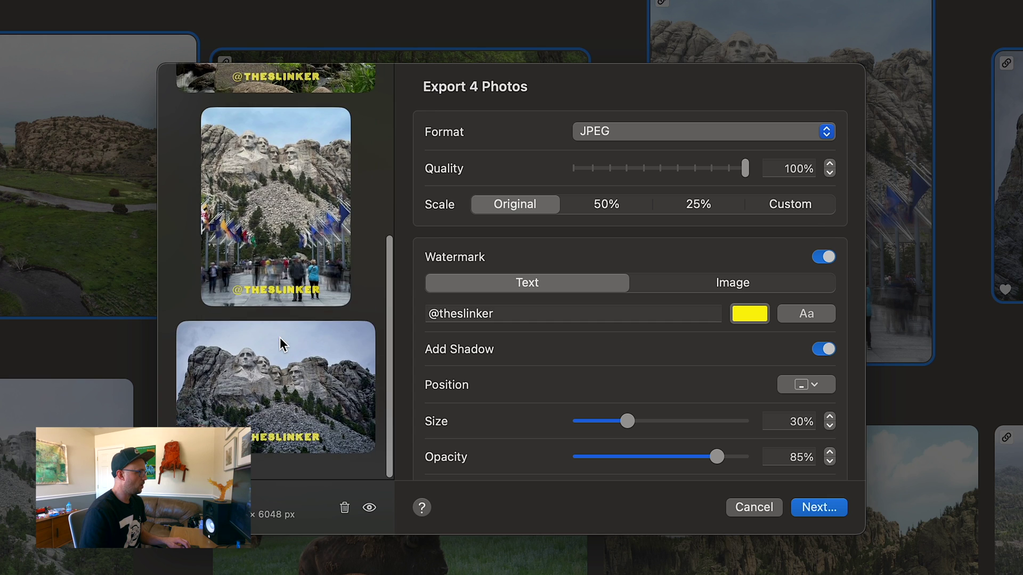
{"action": "left_click", "coordinate": [265, 299]}
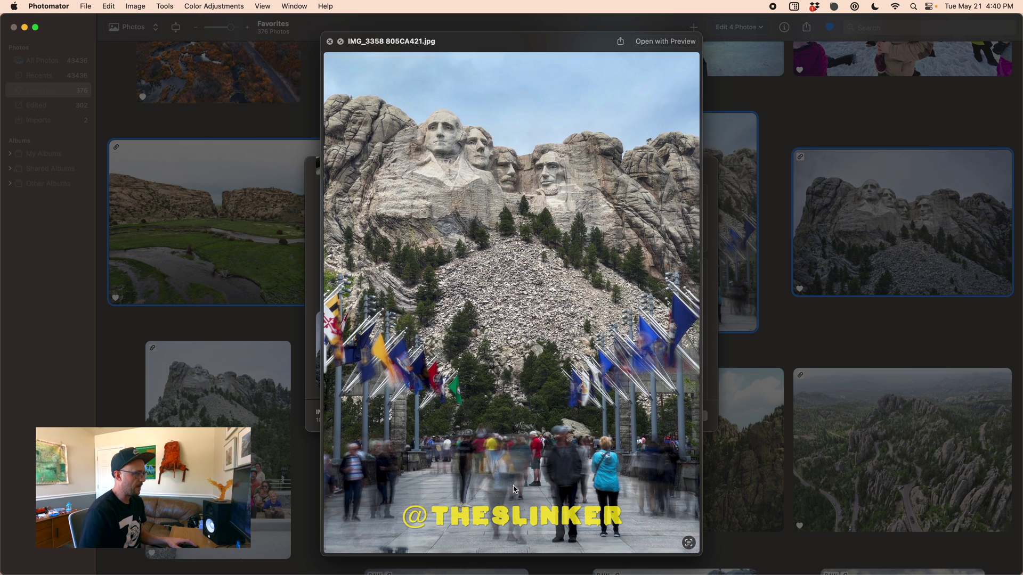
{"action": "key", "text": "space"}
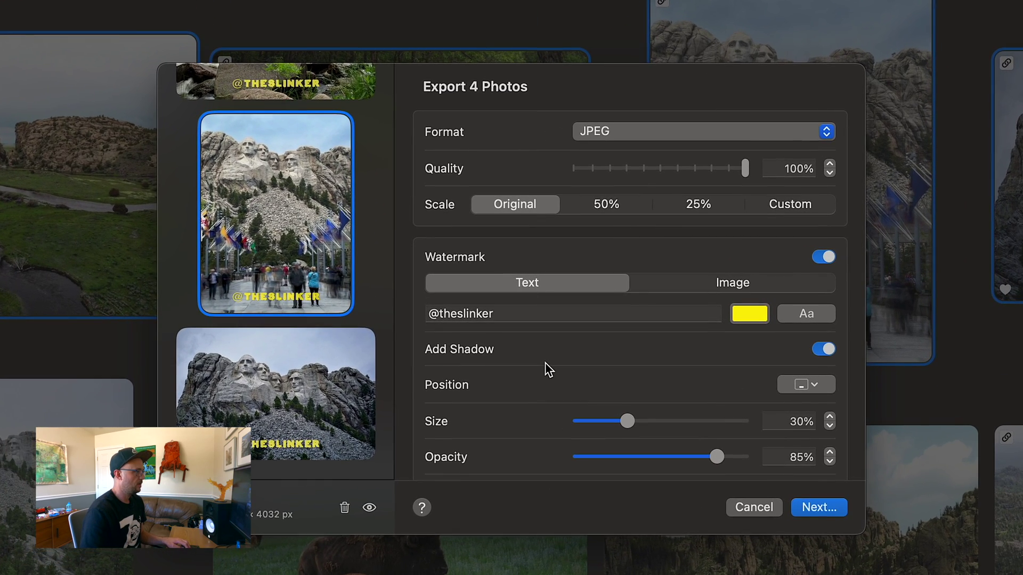
- Place the text watermark bottom-right at 10% offset and shrink it to 18% size
{"action": "left_click", "coordinate": [808, 383]}
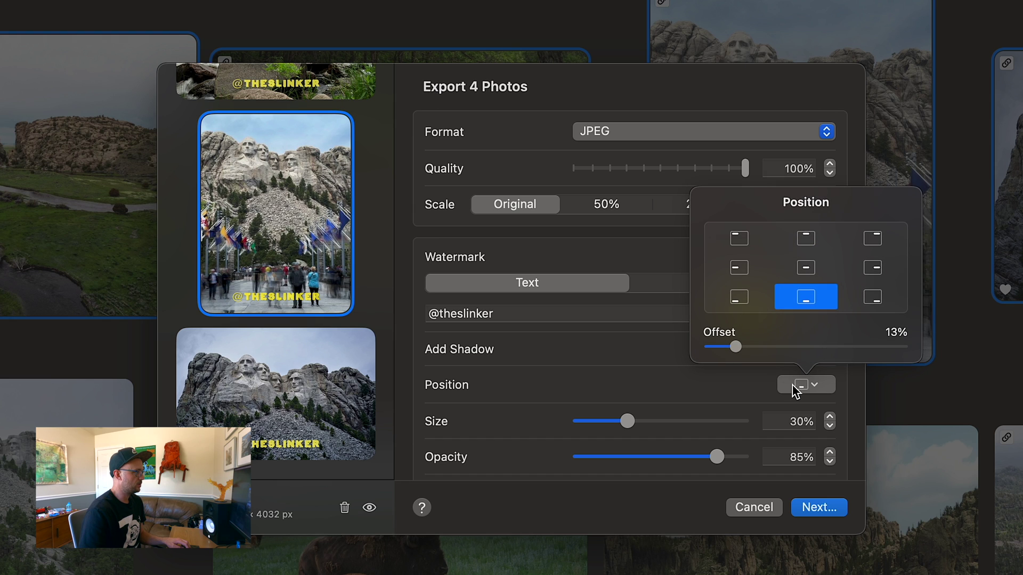
{"action": "left_click", "coordinate": [869, 299]}
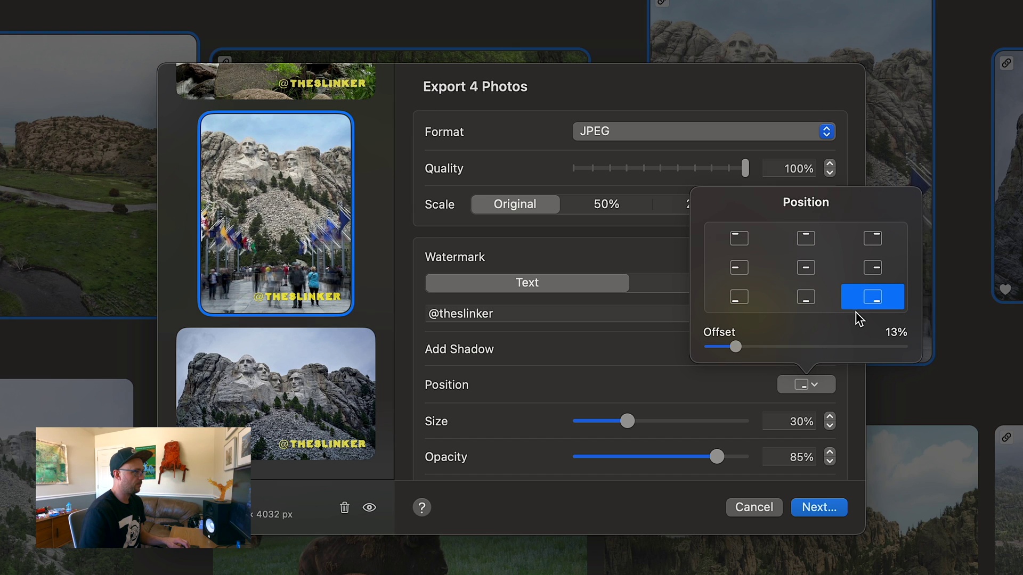
{"action": "left_click", "coordinate": [744, 238]}
{"action": "left_click", "coordinate": [873, 298]}
{"action": "mouse_move", "coordinate": [733, 346]}
{"action": "left_mouse_down"}
{"action": "mouse_move", "coordinate": [918, 353]}
{"action": "mouse_move", "coordinate": [726, 359]}
{"action": "left_mouse_up"}
{"action": "left_click", "coordinate": [581, 360]}
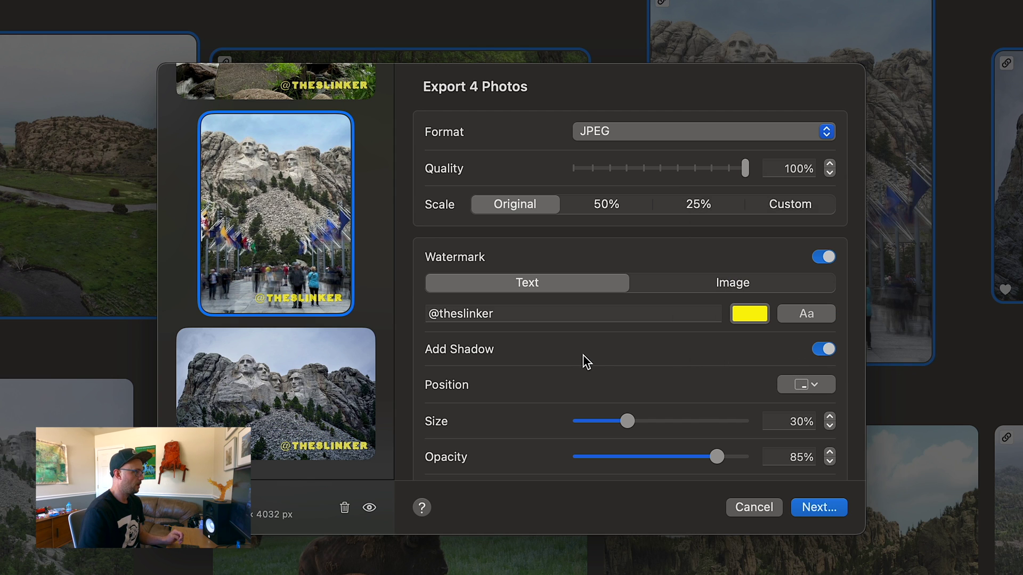
{"action": "left_click_drag", "start_coordinate": [626, 421], "coordinate": [606, 441]}
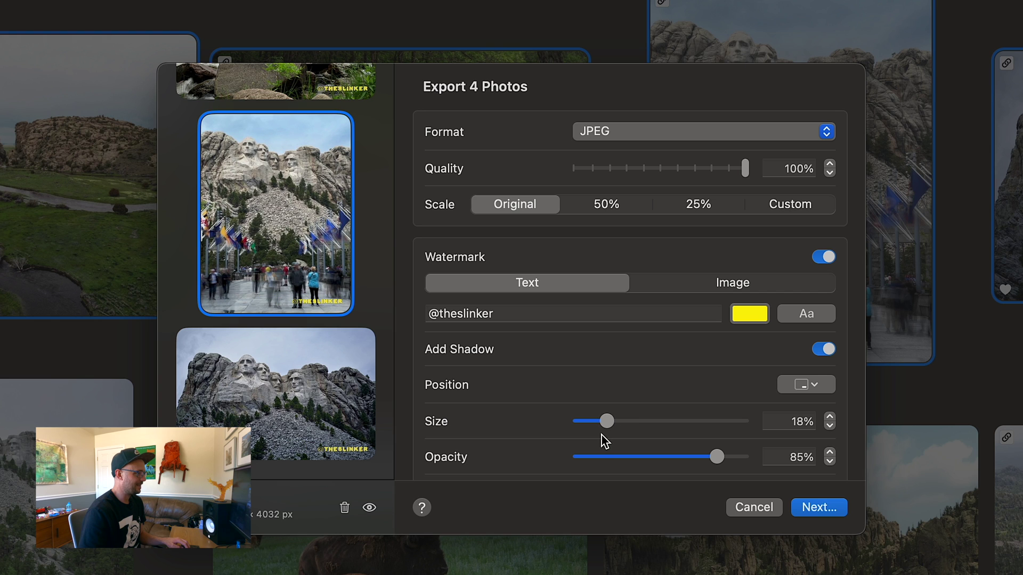
{"action": "scroll", "coordinate": [605, 429], "scroll_direction": "down", "scroll_amount": 2}
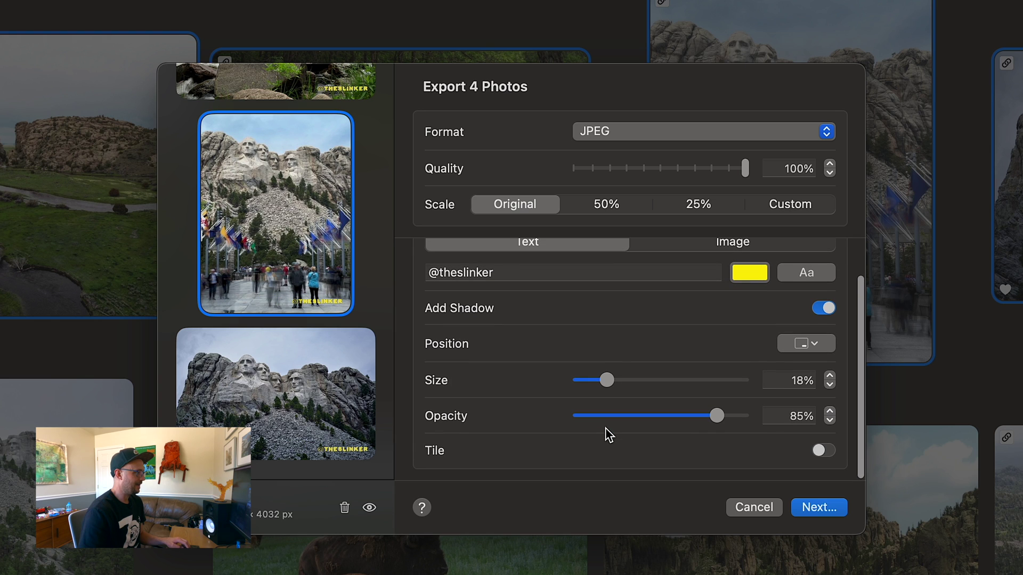
- Tile the text watermark densely with 0% spacing, rotated to a 47° angle
{"action": "left_click", "coordinate": [807, 450]}
{"action": "scroll", "coordinate": [720, 442], "scroll_direction": "down", "scroll_amount": 1}
{"action": "scroll", "coordinate": [720, 442], "scroll_direction": "down", "scroll_amount": 3}
{"action": "left_click_drag", "start_coordinate": [630, 417], "coordinate": [544, 420]}
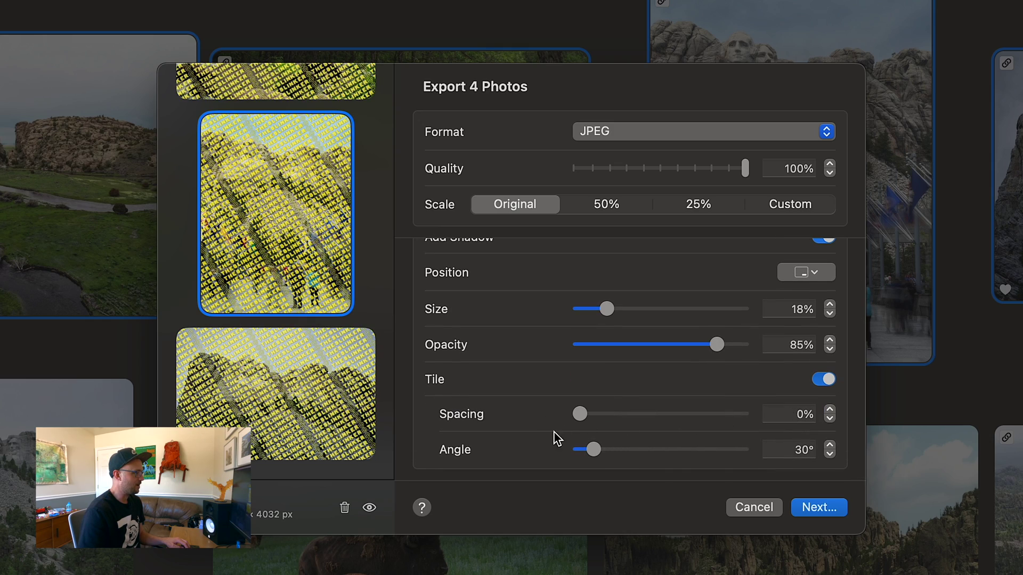
{"action": "mouse_move", "coordinate": [592, 450]}
{"action": "left_mouse_down"}
{"action": "mouse_move", "coordinate": [645, 450]}
{"action": "mouse_move", "coordinate": [549, 446]}
{"action": "mouse_move", "coordinate": [604, 441]}
{"action": "left_mouse_up"}
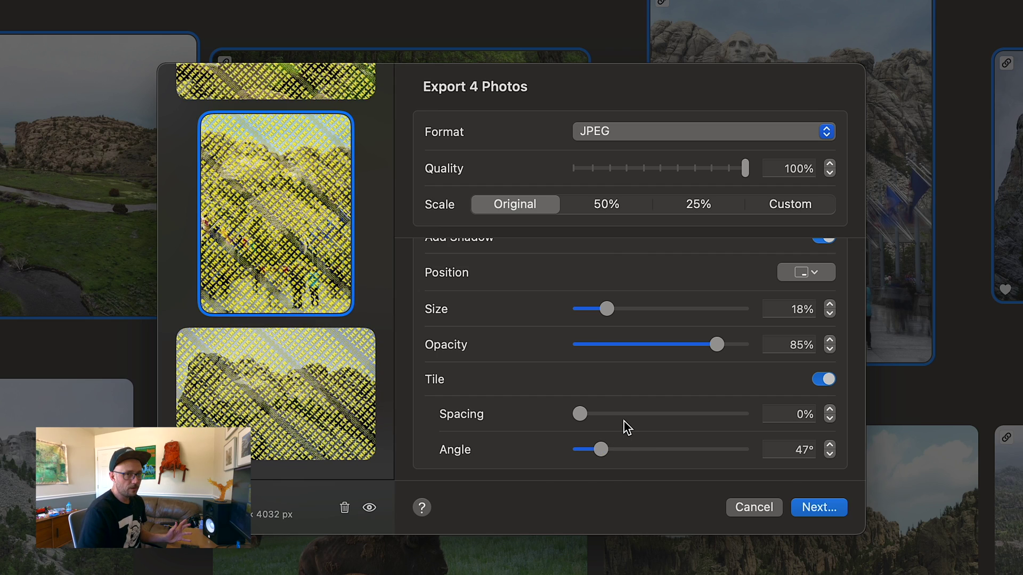
{"action": "scroll", "coordinate": [624, 421], "scroll_direction": "up", "scroll_amount": 4}
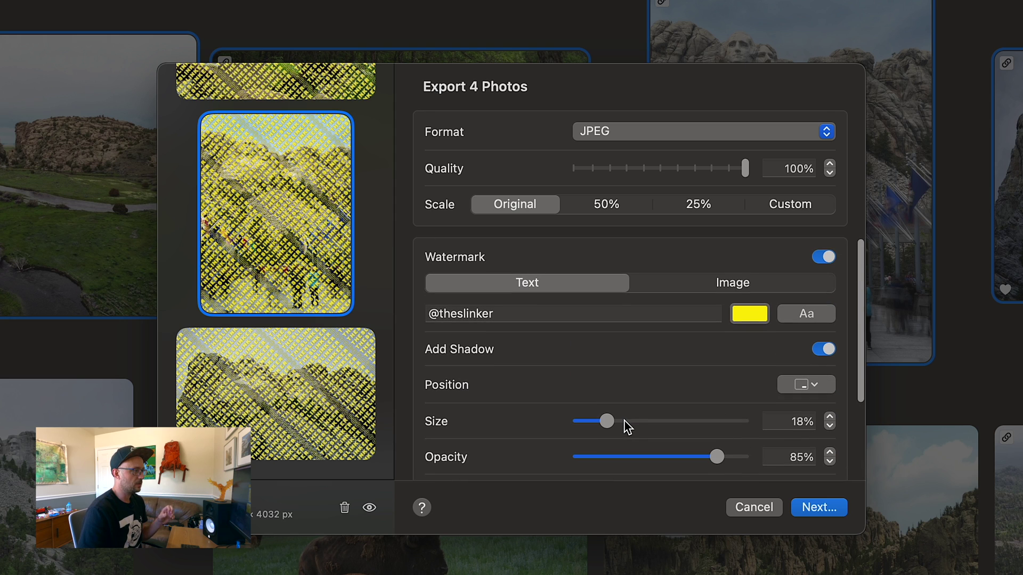
- Switch the watermark to Image mode and turn off tiling
{"action": "left_click", "coordinate": [699, 289]}
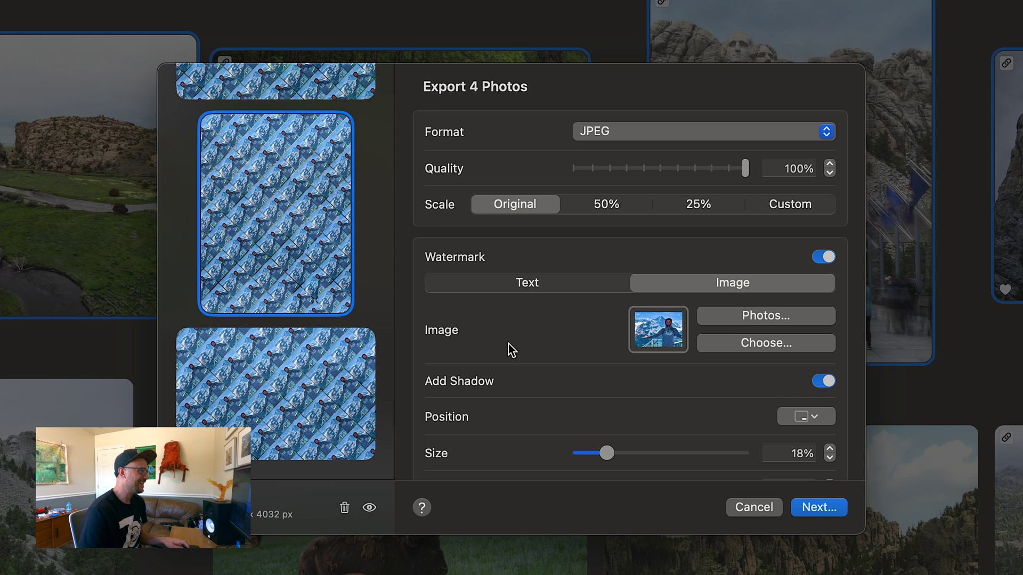
{"action": "scroll", "coordinate": [554, 341], "scroll_direction": "down", "scroll_amount": 3}
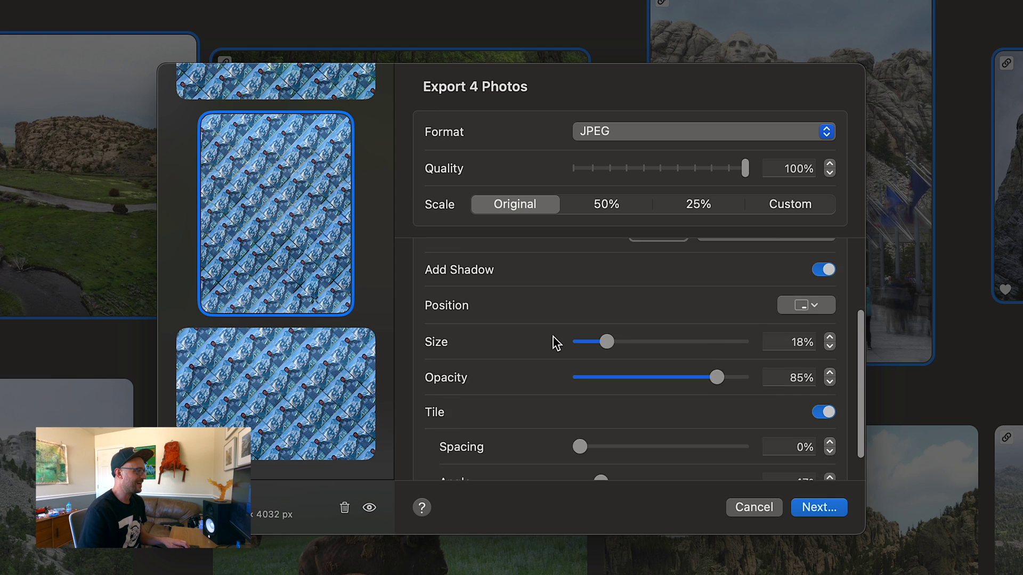
{"action": "scroll", "coordinate": [554, 341], "scroll_direction": "down", "scroll_amount": 1}
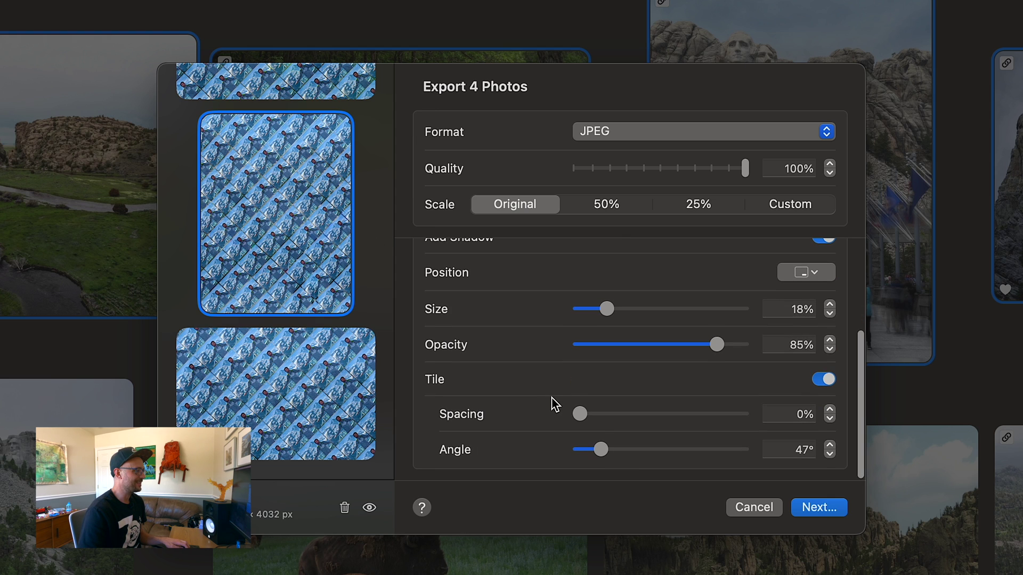
{"action": "left_click", "coordinate": [823, 381]}
{"action": "scroll", "coordinate": [661, 378], "scroll_direction": "up", "scroll_amount": 3}
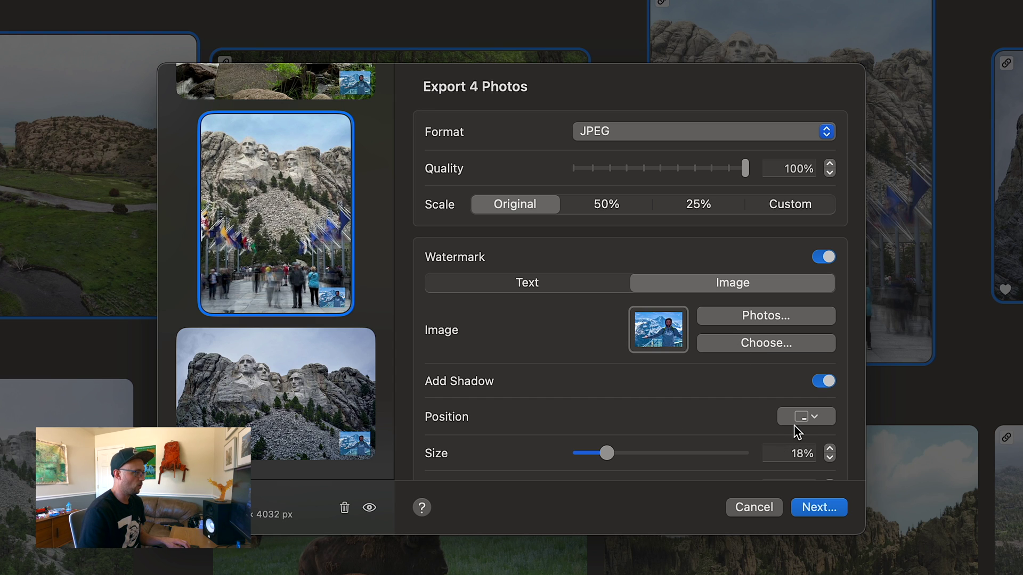
- Turn off the image watermark's shadow and reduce its size to 12%
{"action": "left_click", "coordinate": [823, 382]}
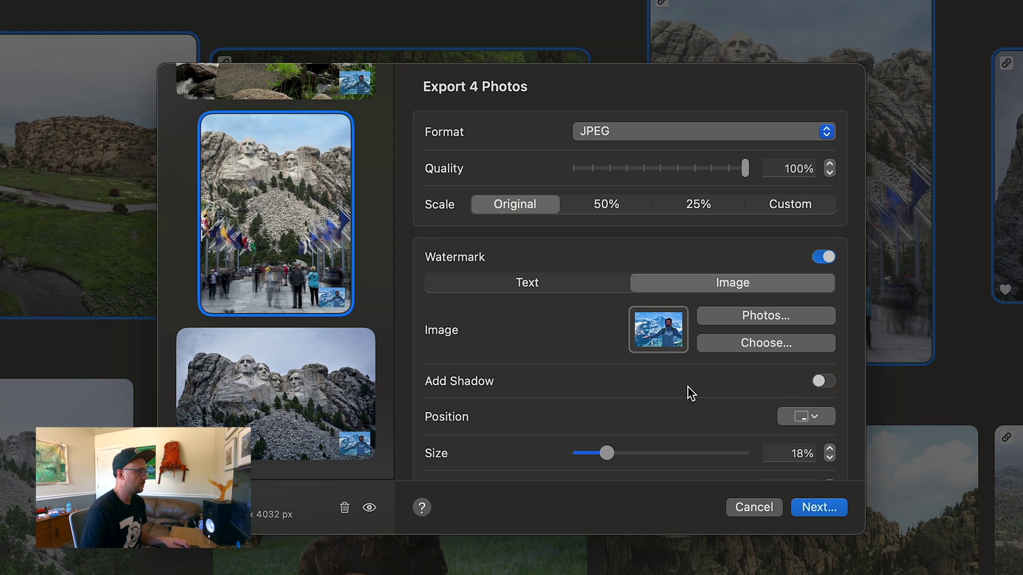
{"action": "scroll", "coordinate": [690, 394], "scroll_direction": "down", "scroll_amount": 1}
{"action": "scroll", "coordinate": [689, 393], "scroll_direction": "down", "scroll_amount": 3}
{"action": "mouse_move", "coordinate": [607, 380]}
{"action": "left_mouse_down"}
{"action": "mouse_move", "coordinate": [589, 379]}
{"action": "mouse_move", "coordinate": [725, 390]}
{"action": "mouse_move", "coordinate": [600, 393]}
{"action": "left_mouse_up"}
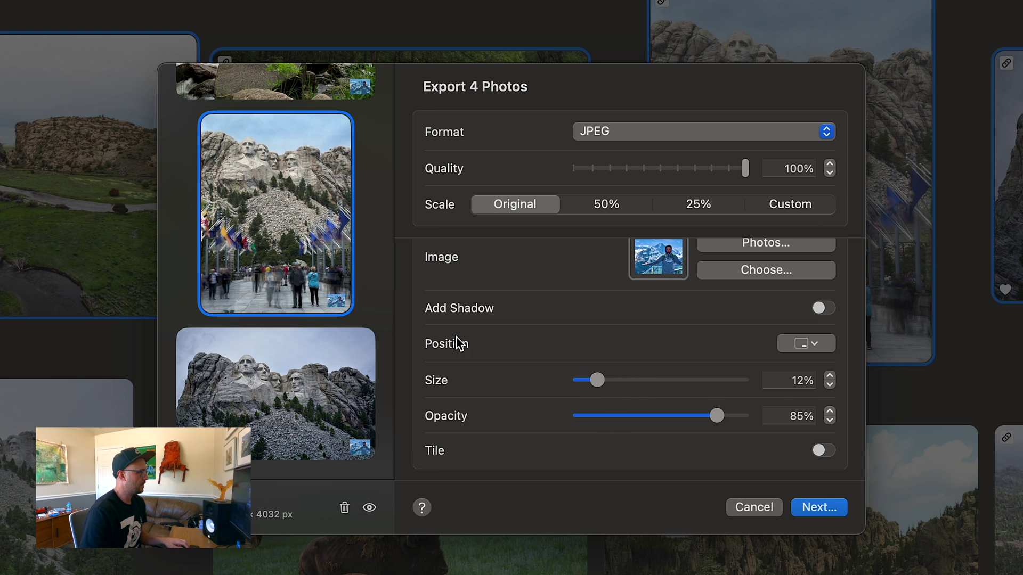
{"action": "scroll", "coordinate": [551, 413], "scroll_direction": "down", "scroll_amount": 1}
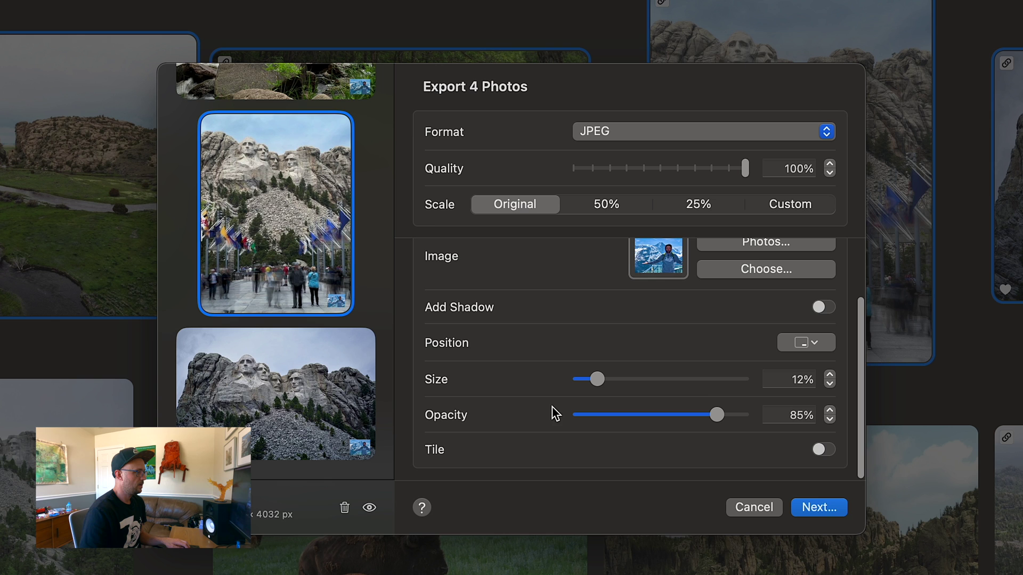
- Turn tiling back on for the image watermark and widen spacing to 76%
{"action": "left_click", "coordinate": [823, 451]}
{"action": "scroll", "coordinate": [669, 423], "scroll_direction": "down", "scroll_amount": 2}
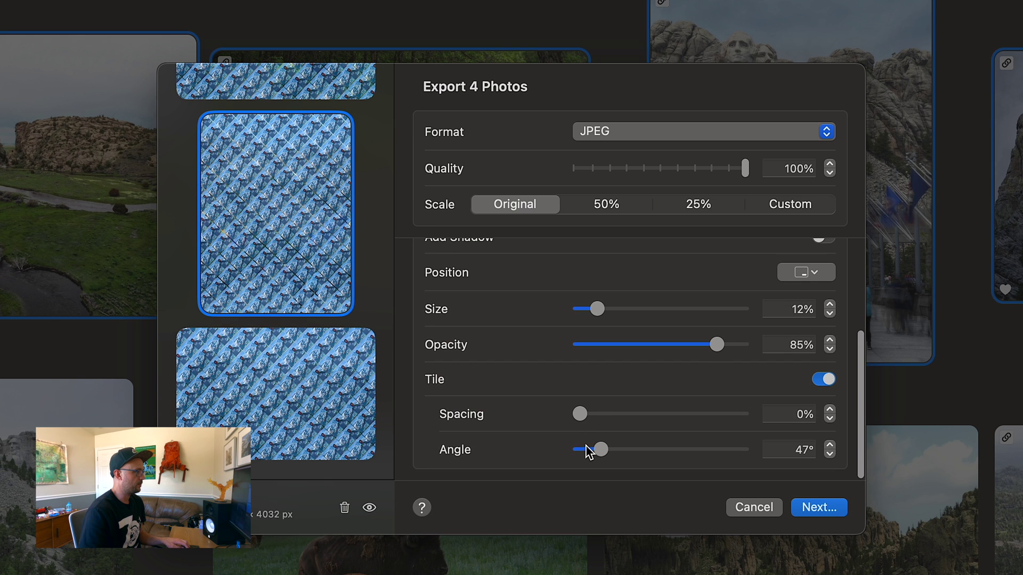
{"action": "left_click_drag", "start_coordinate": [580, 414], "coordinate": [704, 416]}
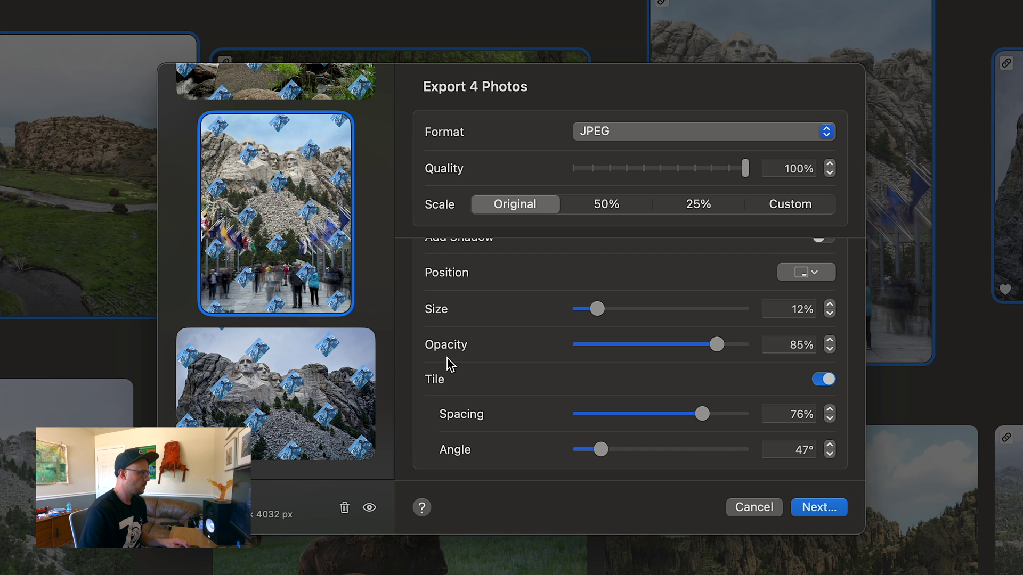
- Proceed with Next… to the save location window for the four JPEGs
{"action": "left_click", "coordinate": [810, 506]}
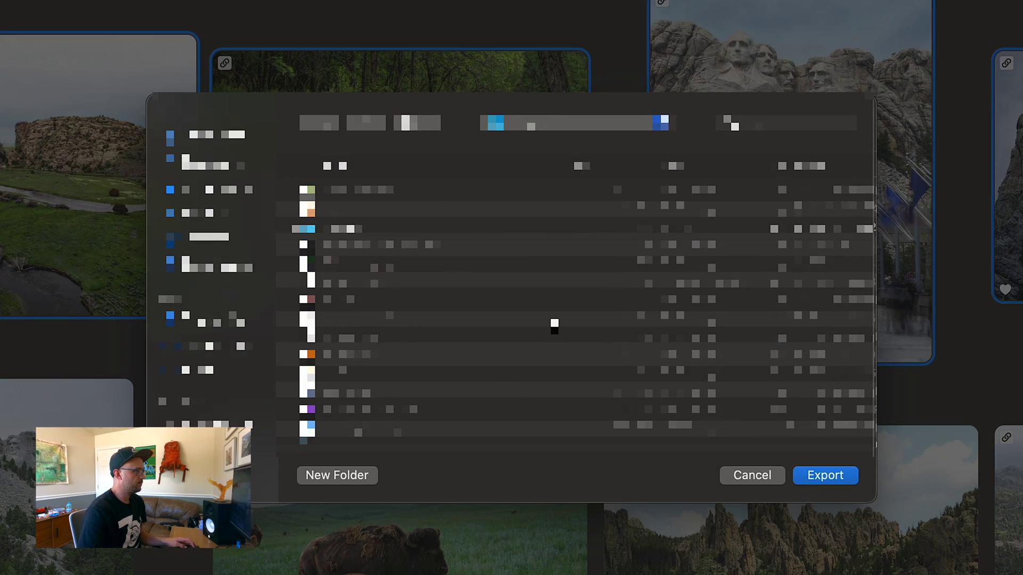